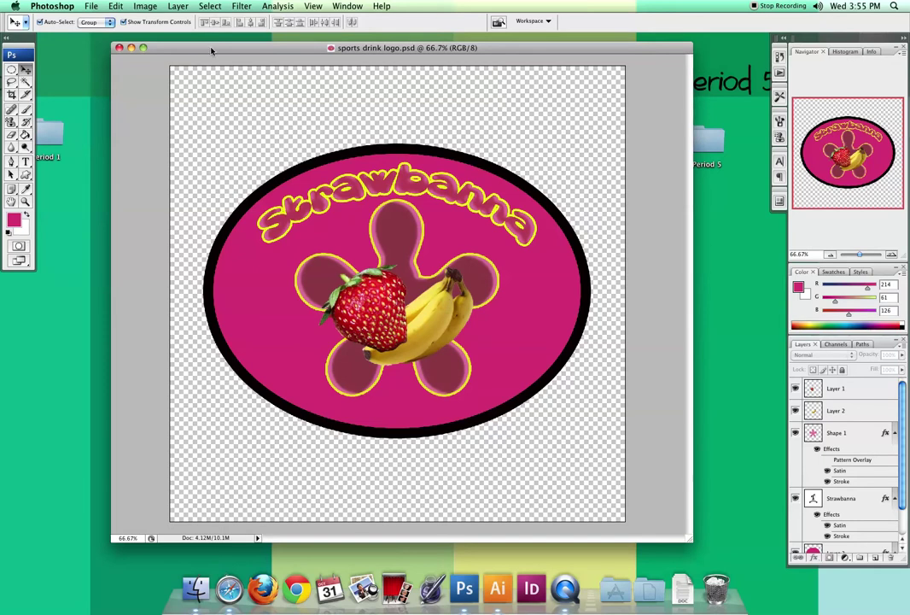
Create a new 8.5 by 11 inch document named "sports drink bottle" at 300 pixels/inch with transparent background contents.
left_click_drag(212, 51, 148, 36)
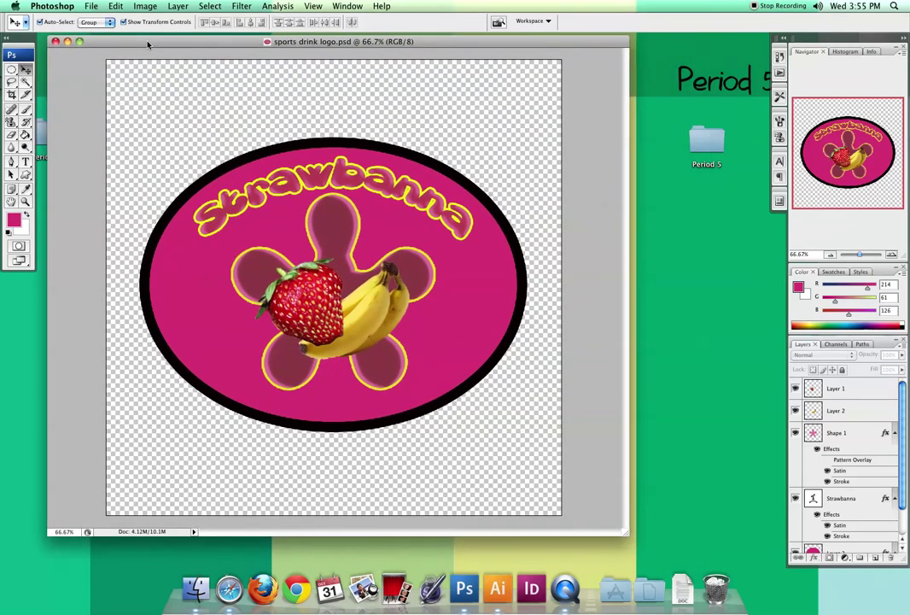
left_click(91, 7)
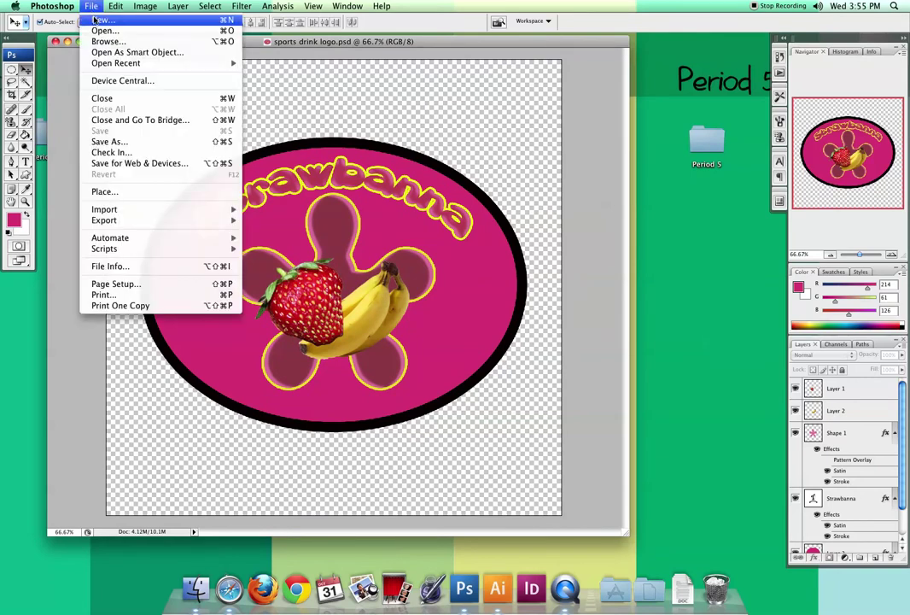
left_click(103, 19)
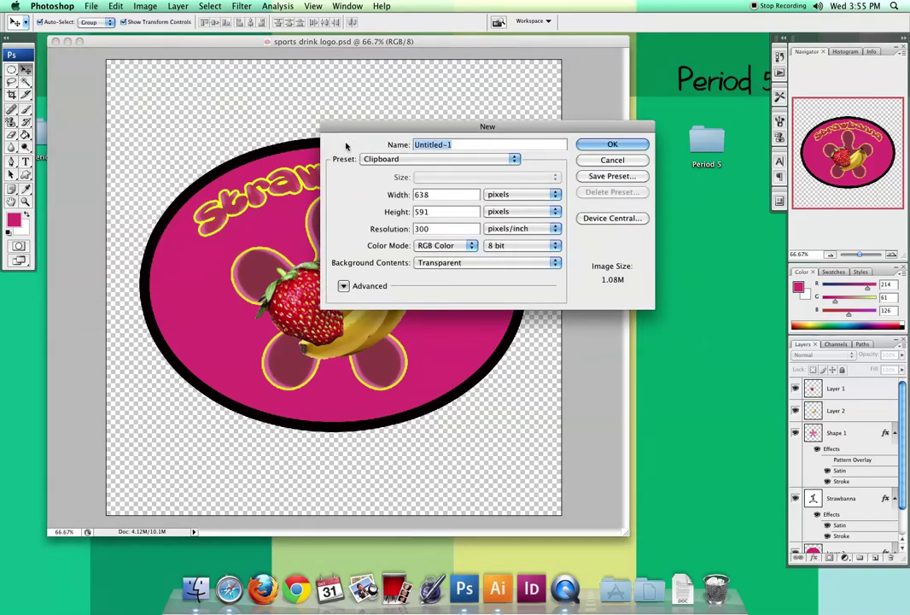
type("sports drink bottle")
left_click(512, 193)
left_click(494, 209)
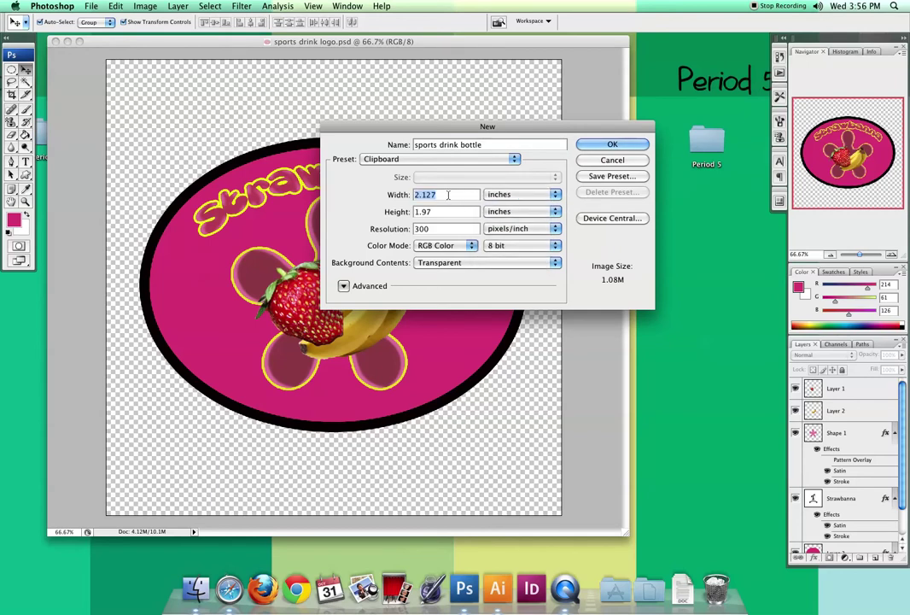
type("8.5")
key("Tab")
type("11")
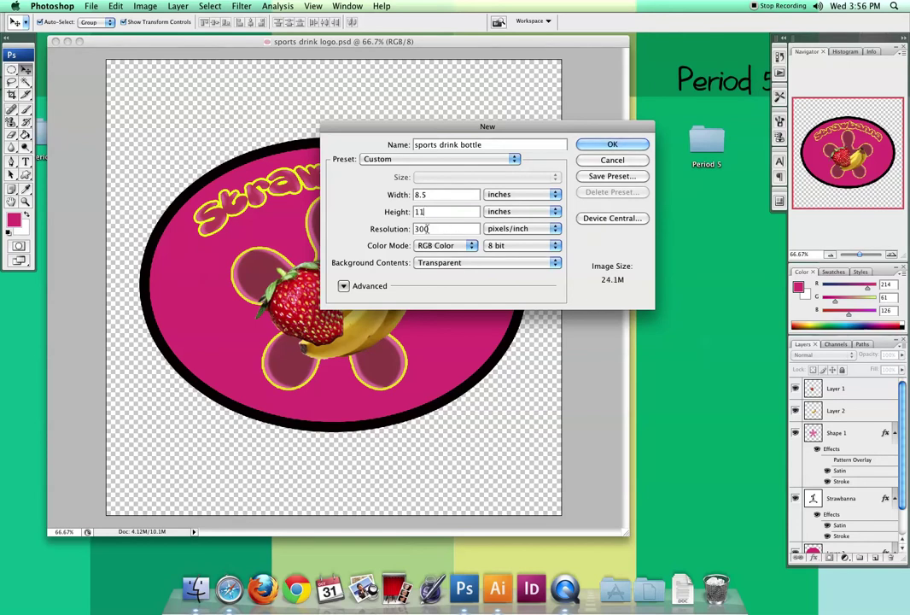
left_click(599, 149)
left_click_drag(415, 529, 483, 565)
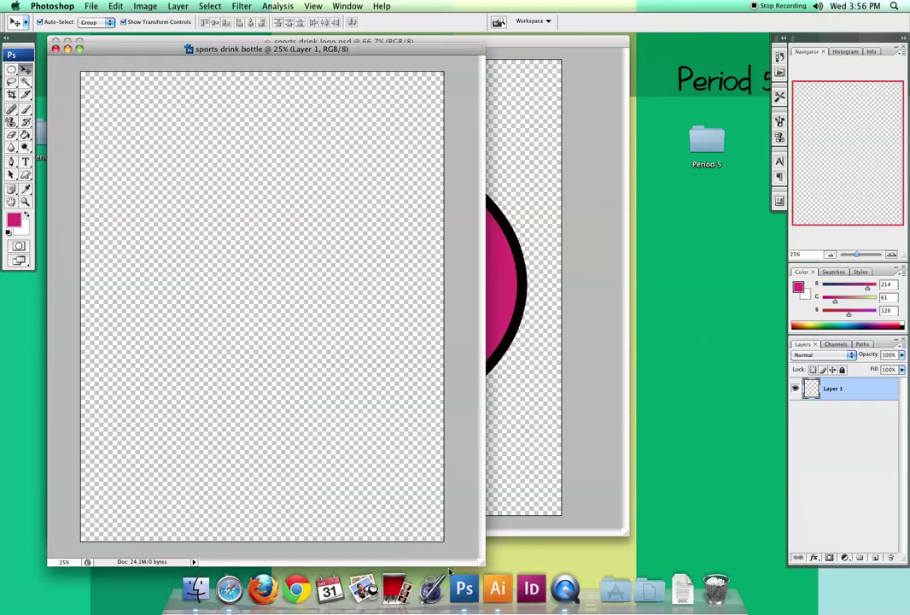
Switch to Safari and search Google for "water bottle".
left_click(229, 589)
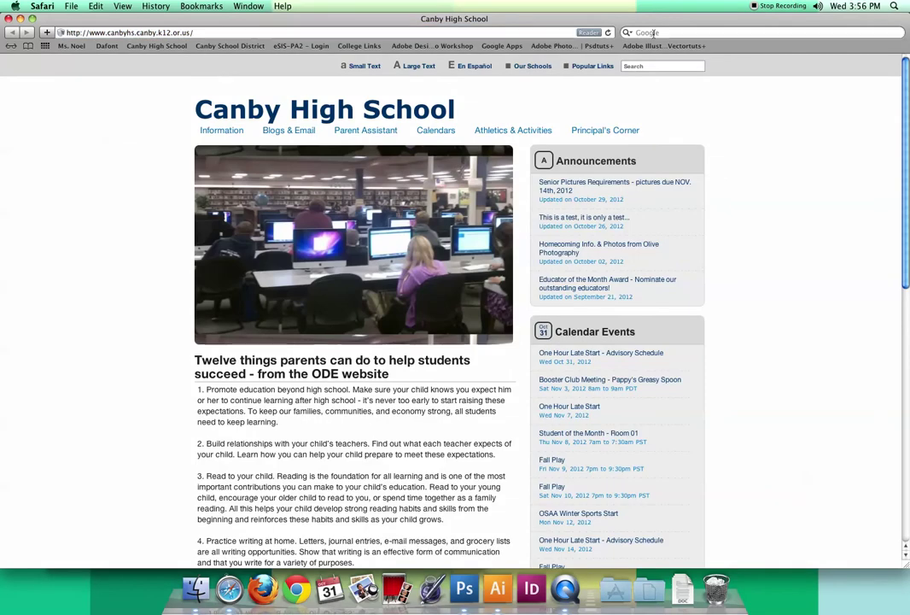
left_click(656, 31)
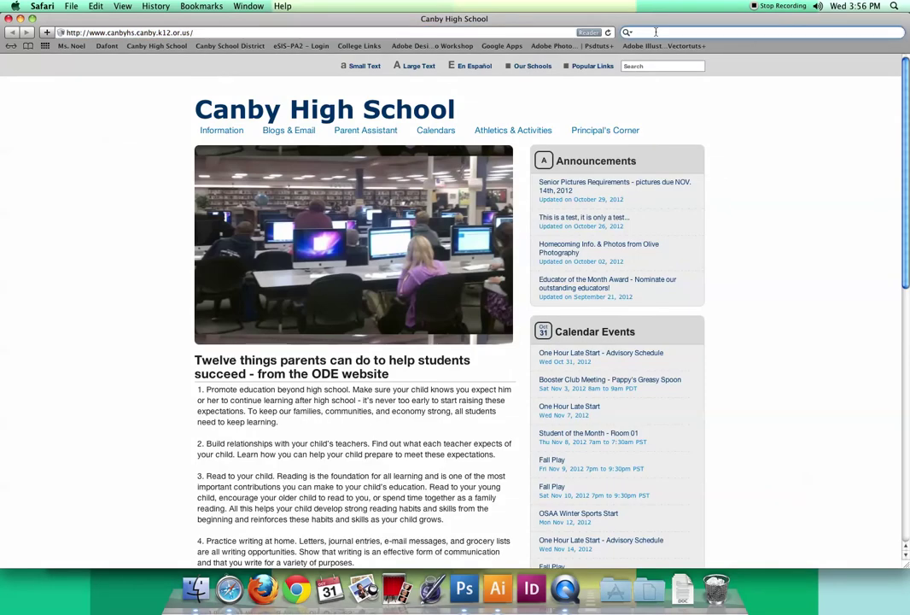
type("water bottle")
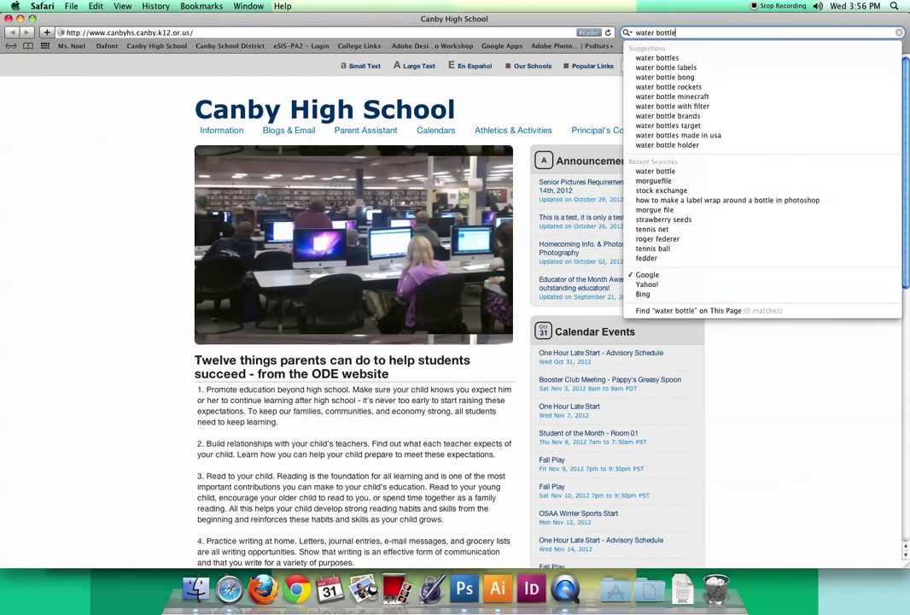
key("Return")
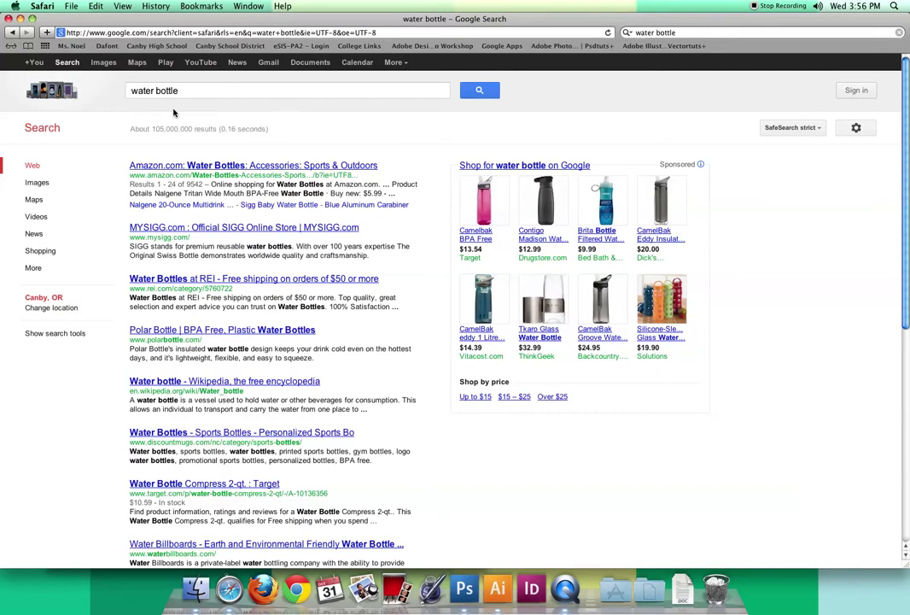
Limit the water bottle image results to large size and open the picture of the clear, ribbed glass bottle.
left_click(47, 184)
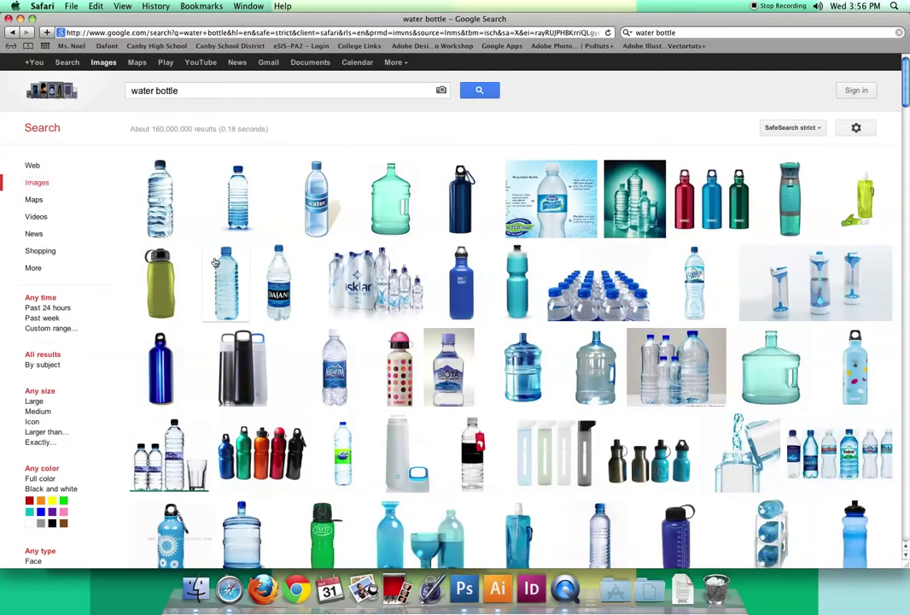
left_click(34, 402)
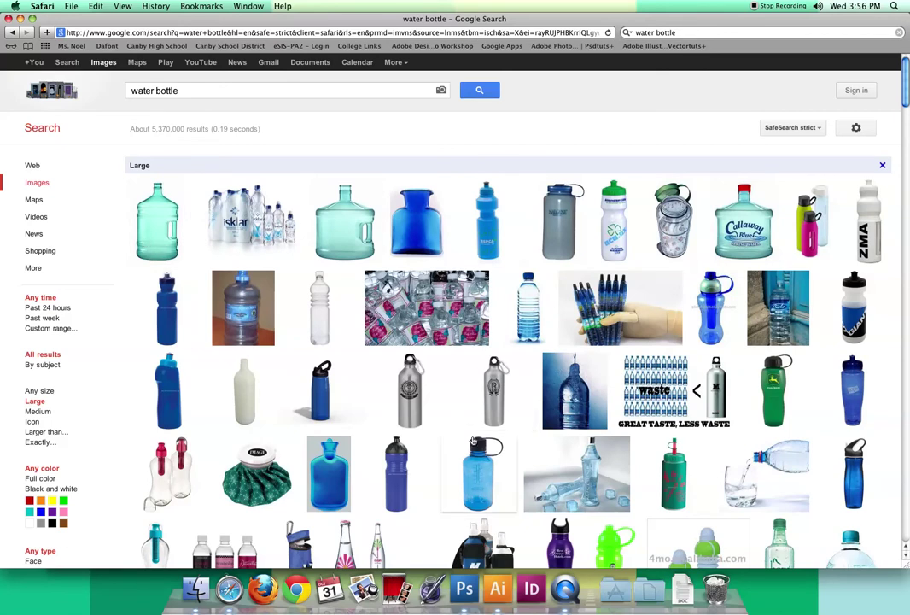
left_click(323, 315)
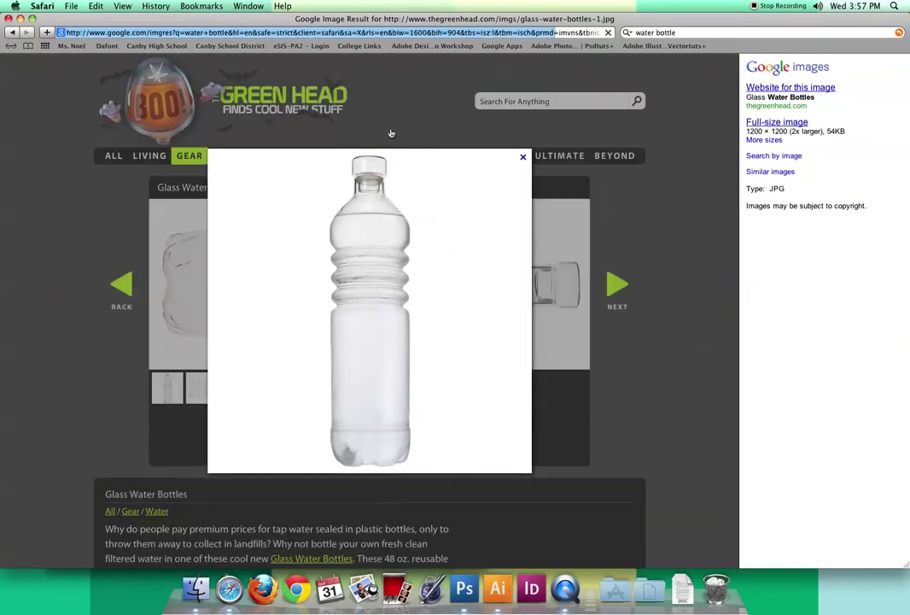
Move the browser window aside and bring the clear bottle picture into the sports drink bottle document in Photoshop.
double_click(186, 17)
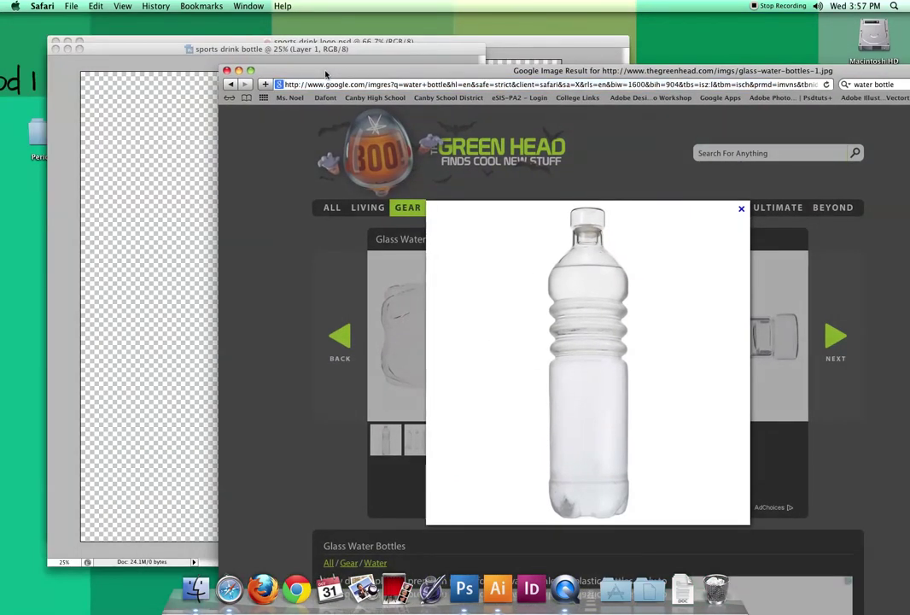
left_click_drag(327, 77, 435, 60)
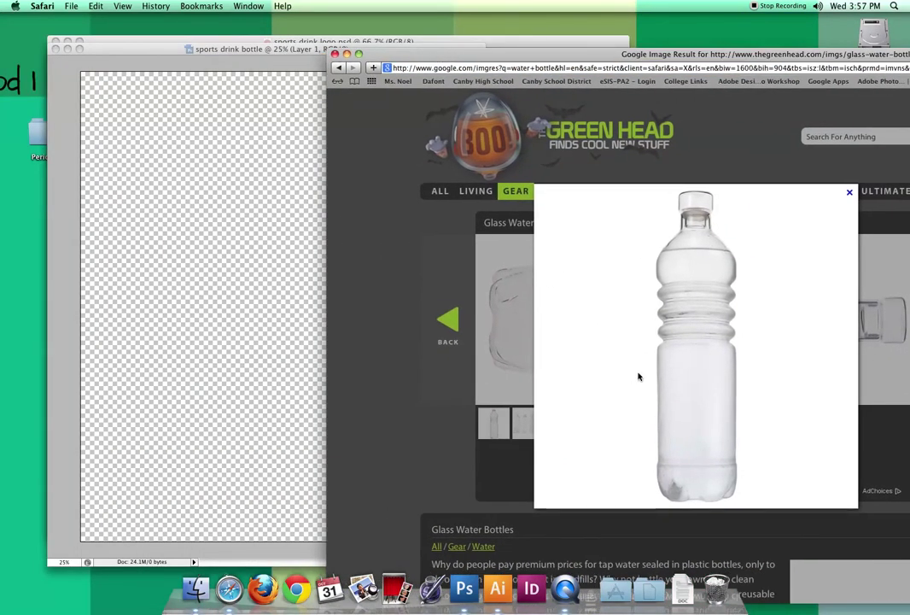
left_click_drag(705, 374, 256, 325)
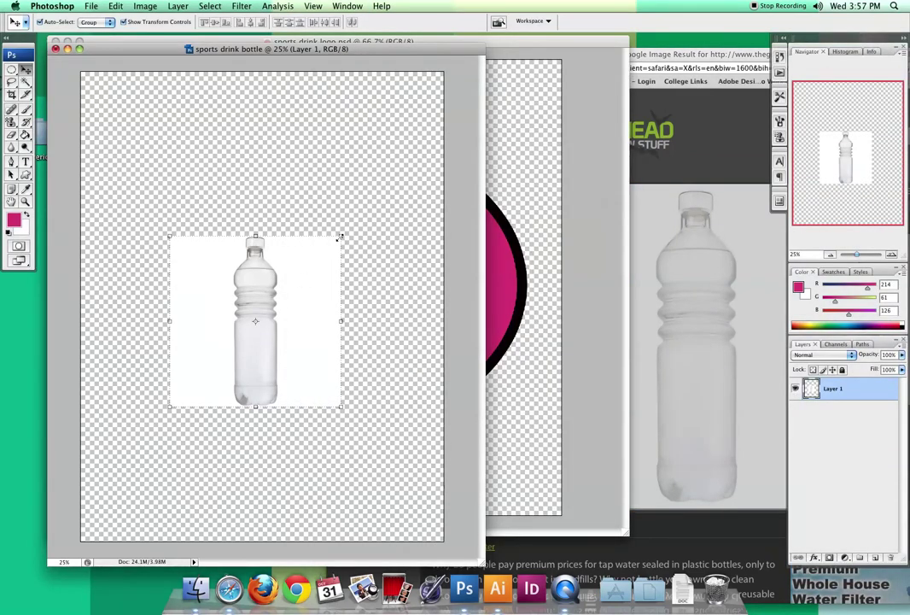
Scale the bottle image proportionally to about 180% and reposition it near the middle of the canvas.
left_click_drag(339, 237, 423, 154)
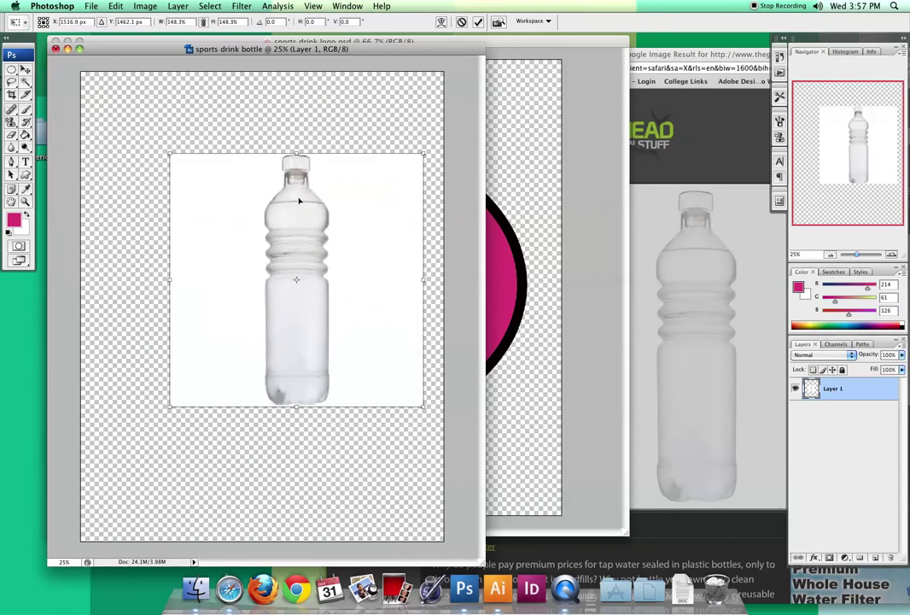
left_click_drag(171, 156, 106, 102)
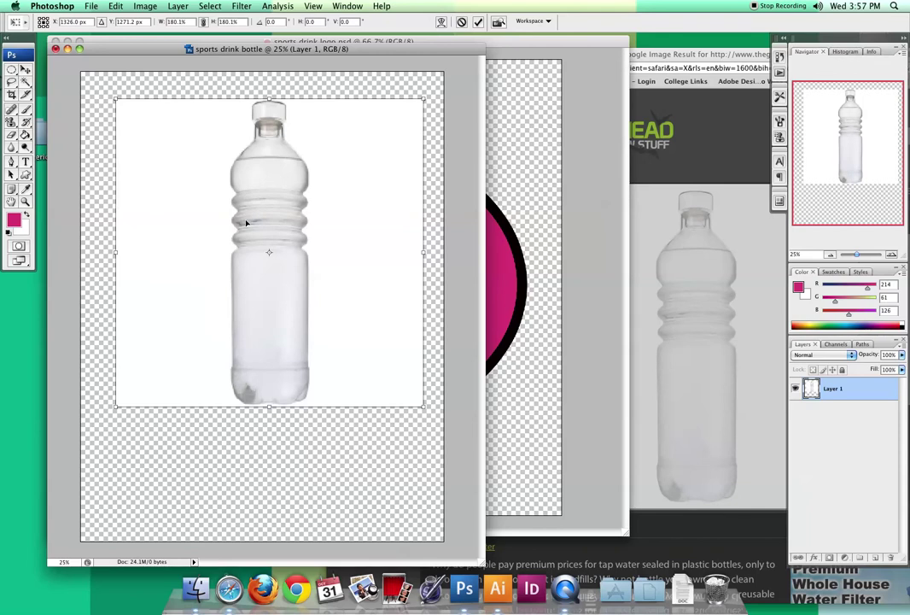
key("Return")
left_click_drag(257, 189, 248, 230)
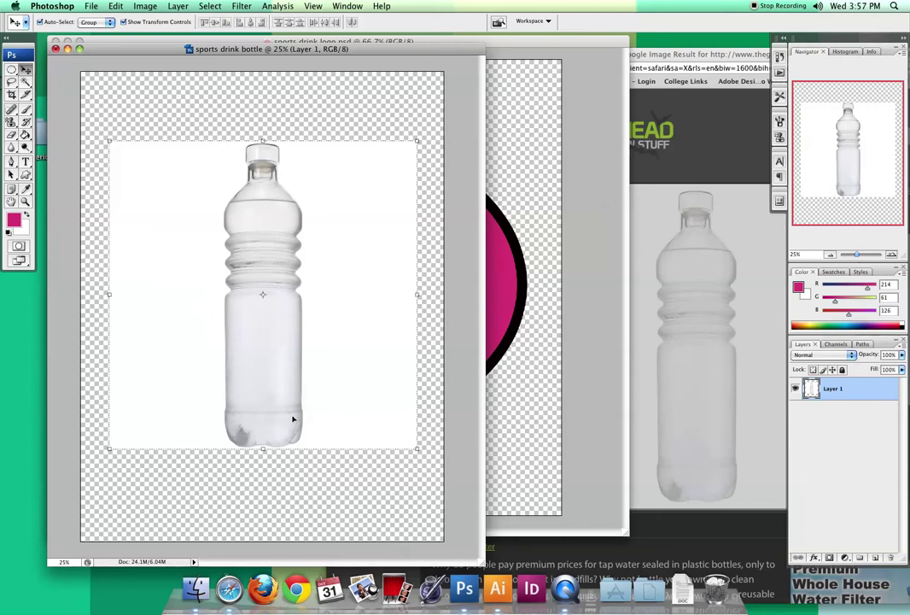
Close the browser window with the image results and return to the bottle document in Photoshop.
left_click(636, 376)
left_click_drag(623, 297, 298, 143)
left_click(350, 68)
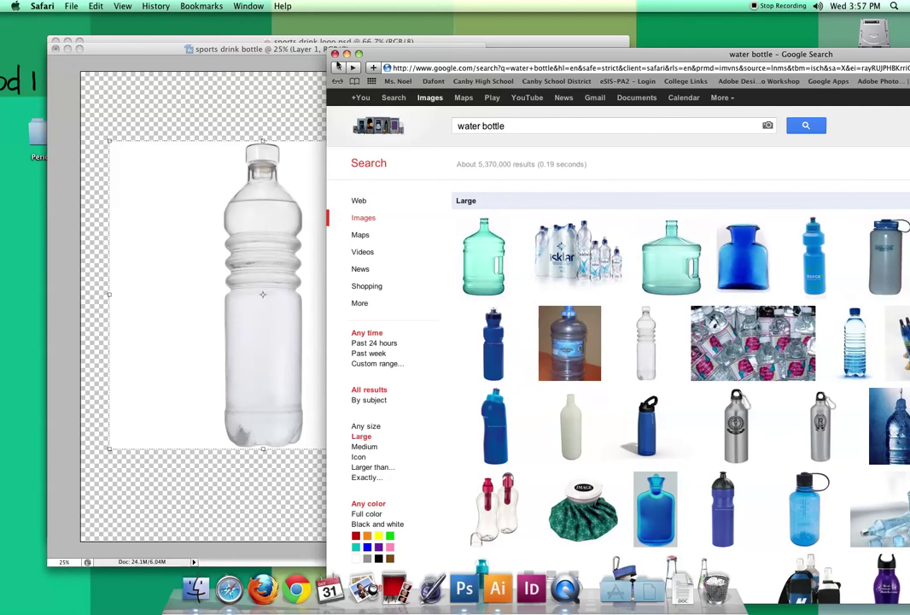
left_click(335, 54)
left_click(325, 185)
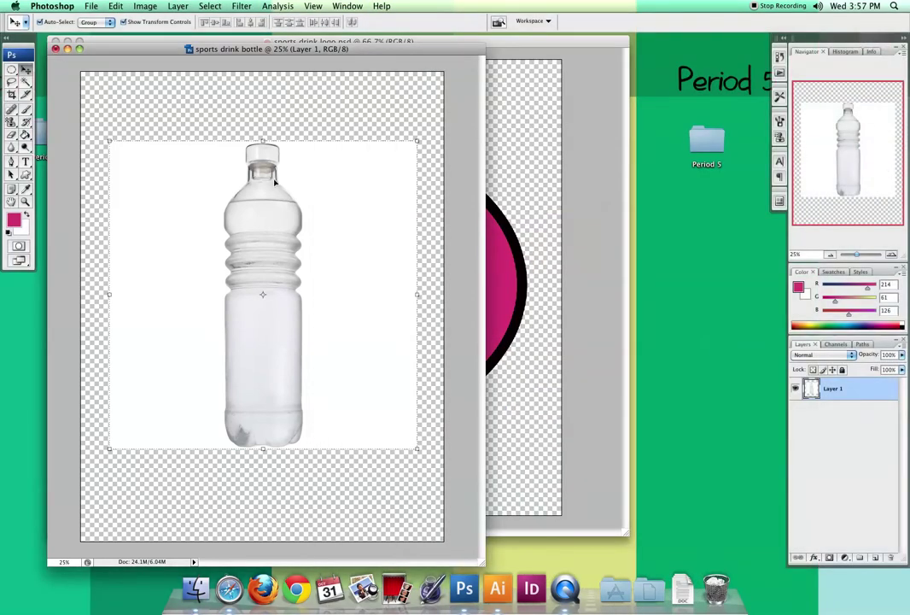
Select the white background around the bottle with the Magic Wand, delete it and deselect.
left_click(26, 82)
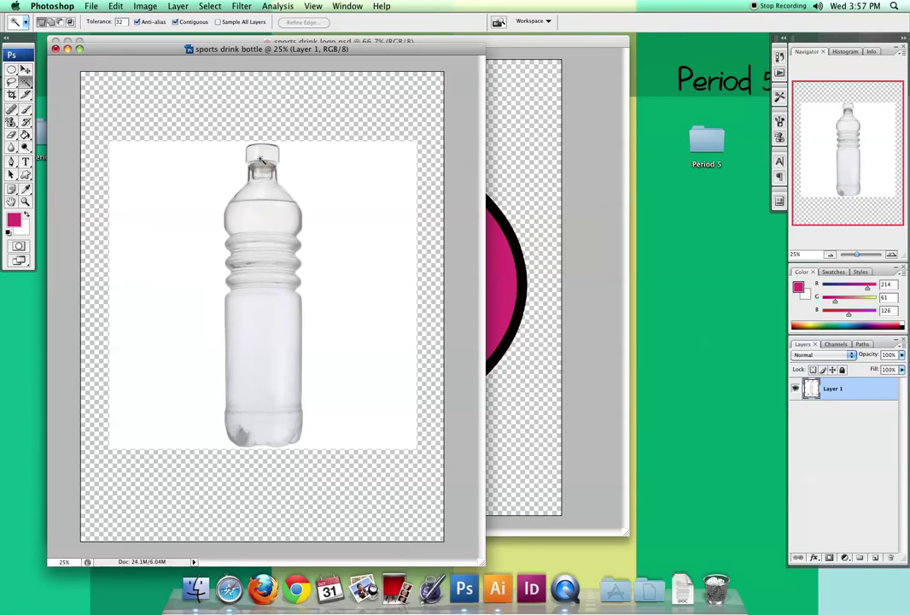
left_click(214, 182)
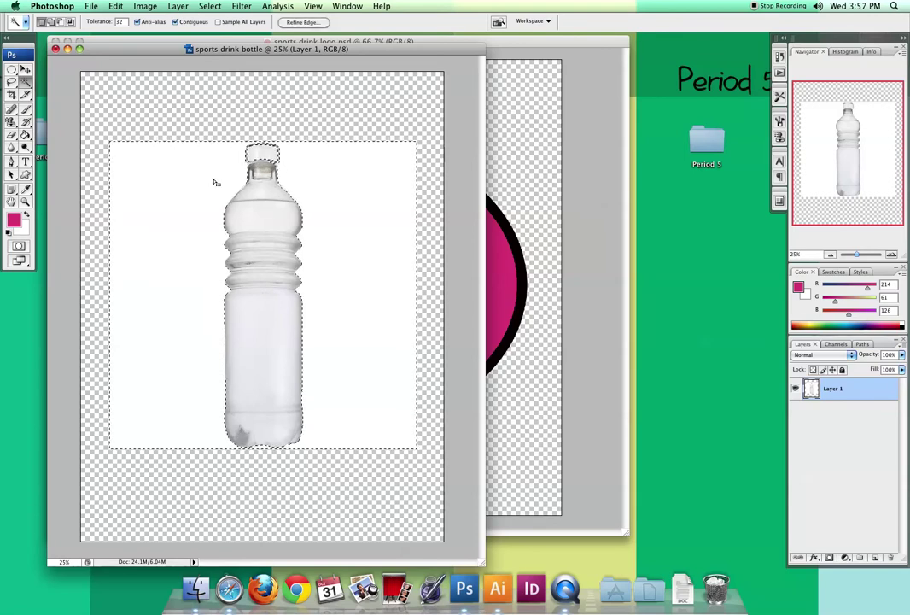
key("Delete")
key("super+d")
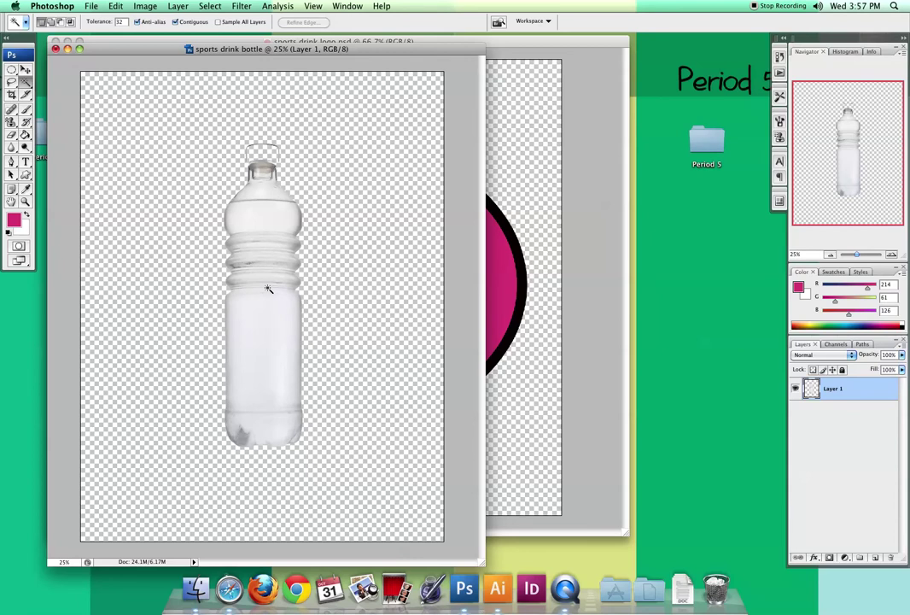
Lasso the bottle's cap and neck along the water line and copy the selected area.
left_click(11, 81)
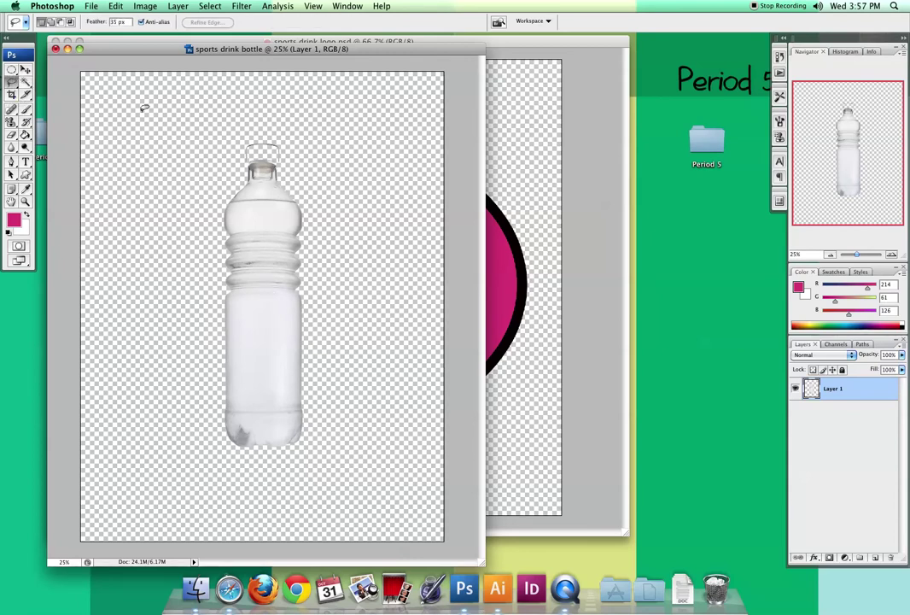
left_click_drag(222, 204, 250, 197)
mouse_move(292, 132)
left_mouse_down()
mouse_move(262, 125)
mouse_move(218, 136)
left_mouse_up()
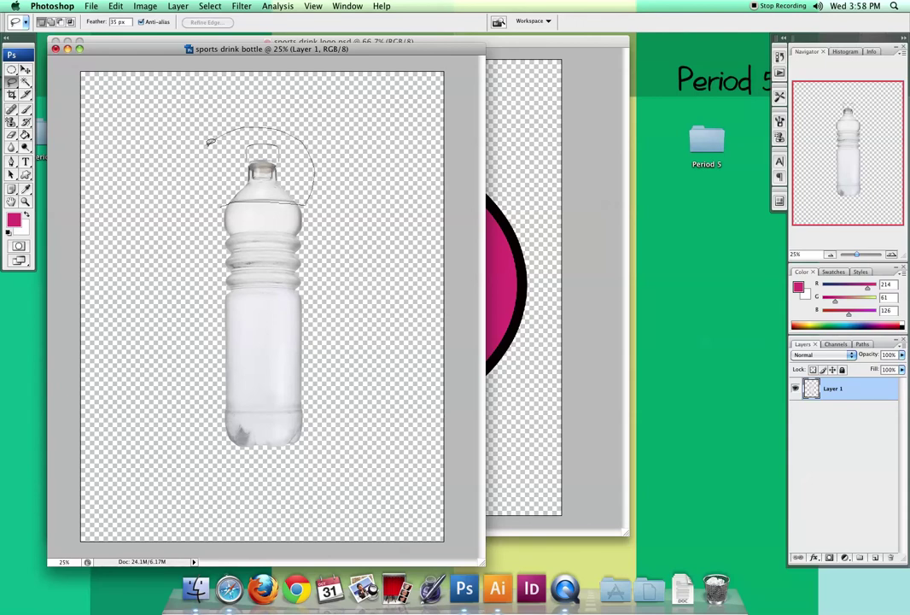
left_click_drag(208, 195, 220, 202)
left_click(116, 6)
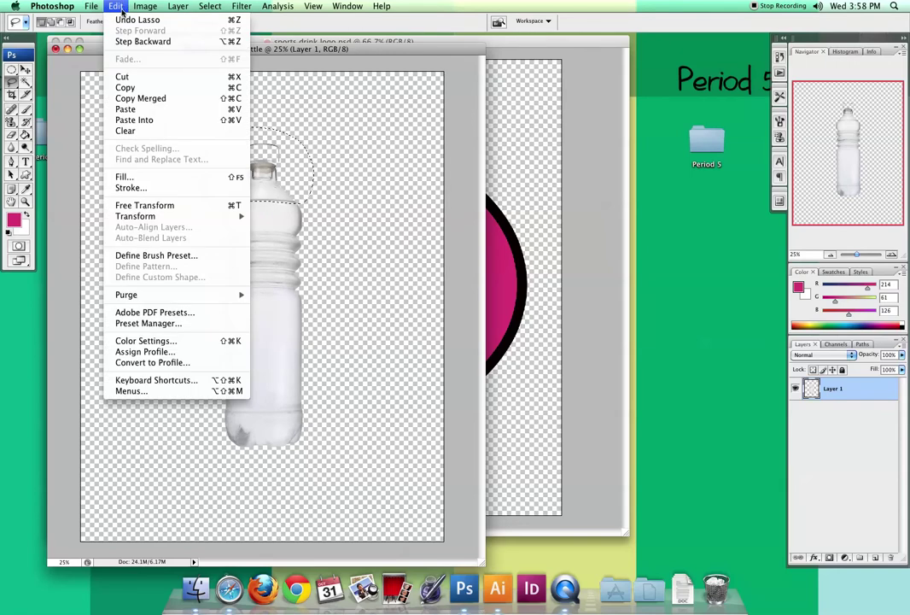
left_click(119, 88)
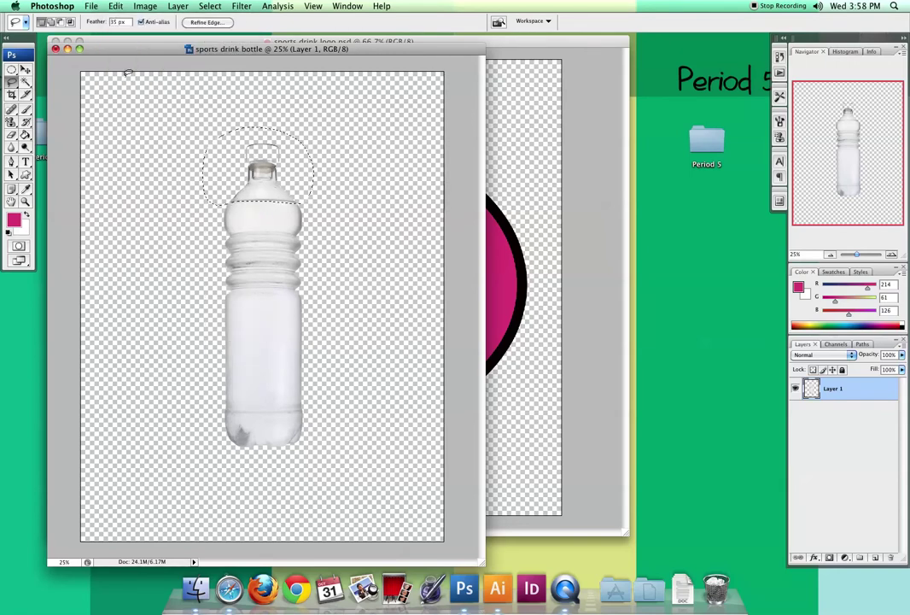
Paste the copied bottle top as a new layer and align it over the original cap and neck.
left_click(115, 6)
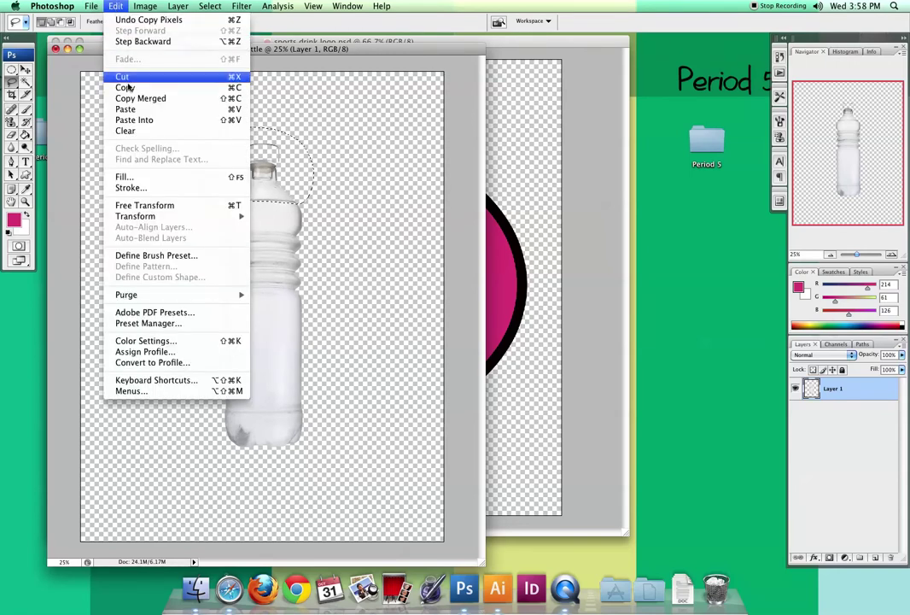
left_click(124, 109)
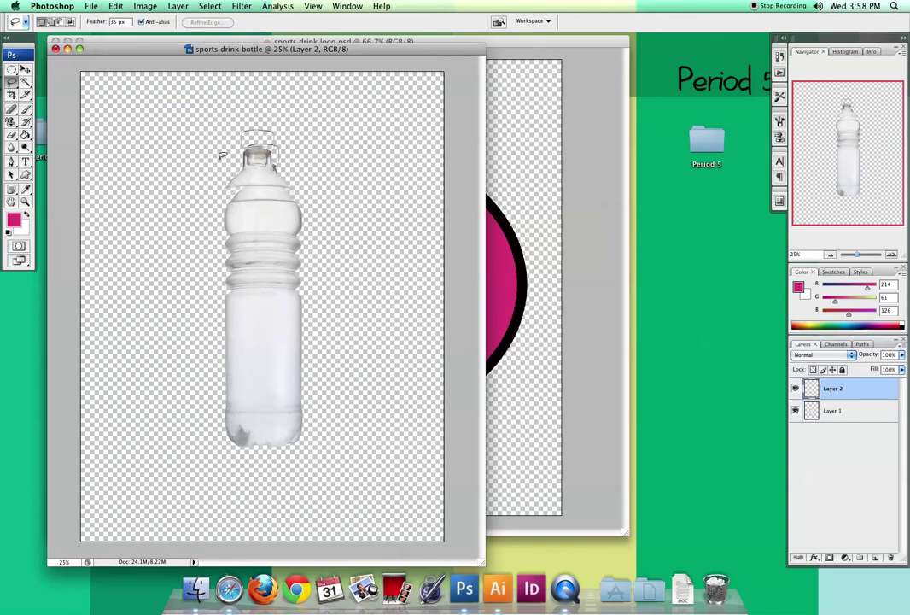
left_click(26, 69)
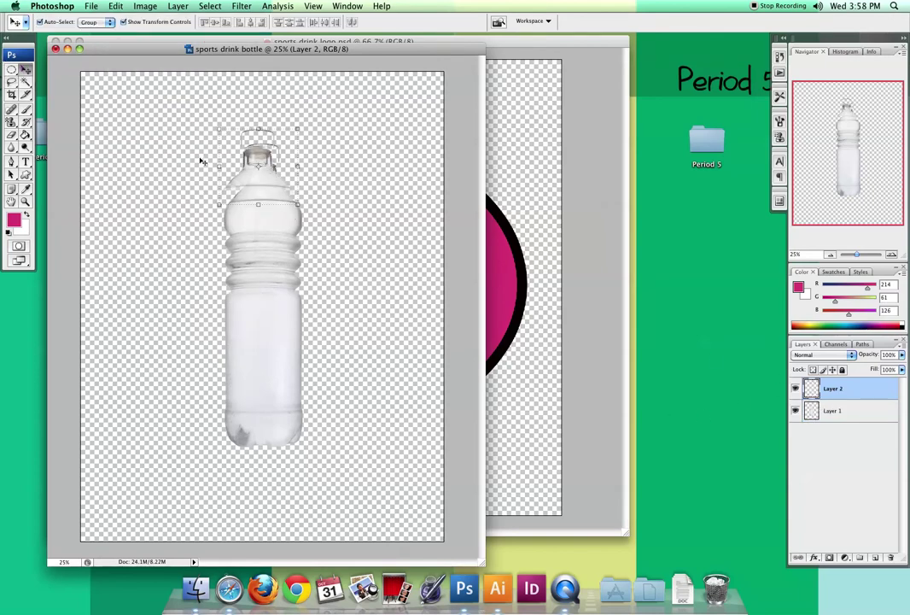
left_click_drag(250, 181, 255, 191)
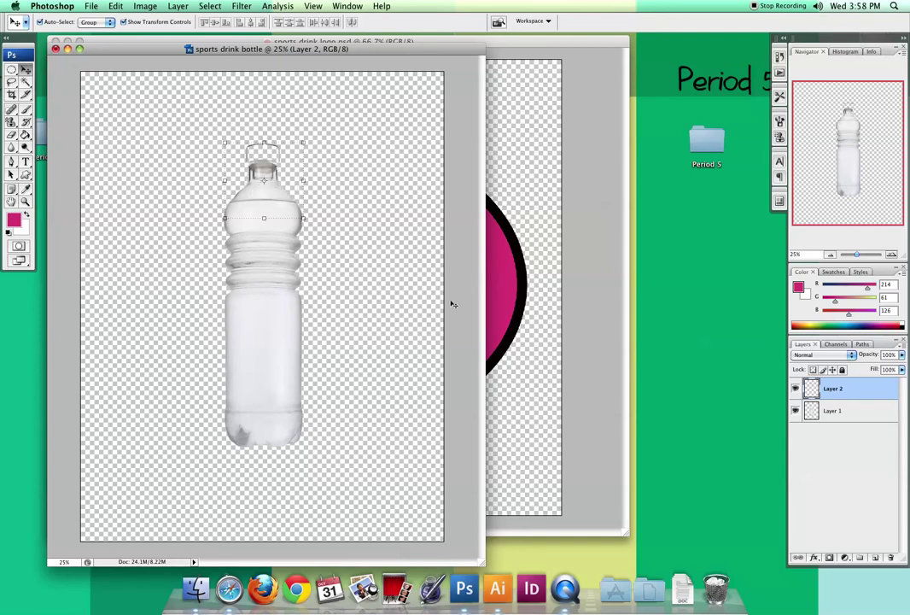
Colorize the full bottle layer pink using Hue/Saturation with hue 327, saturation 64 and lightness +4.
left_click(850, 413)
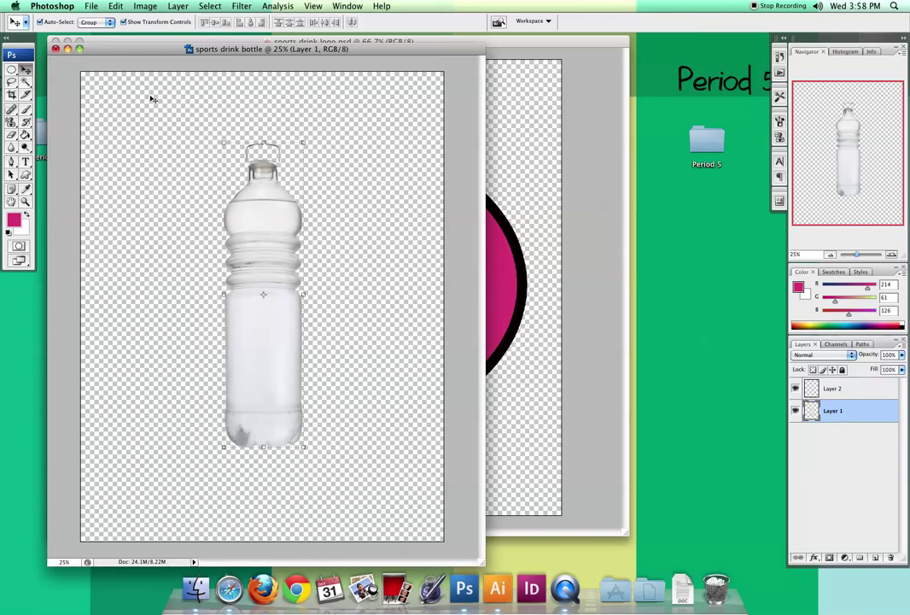
left_click(144, 7)
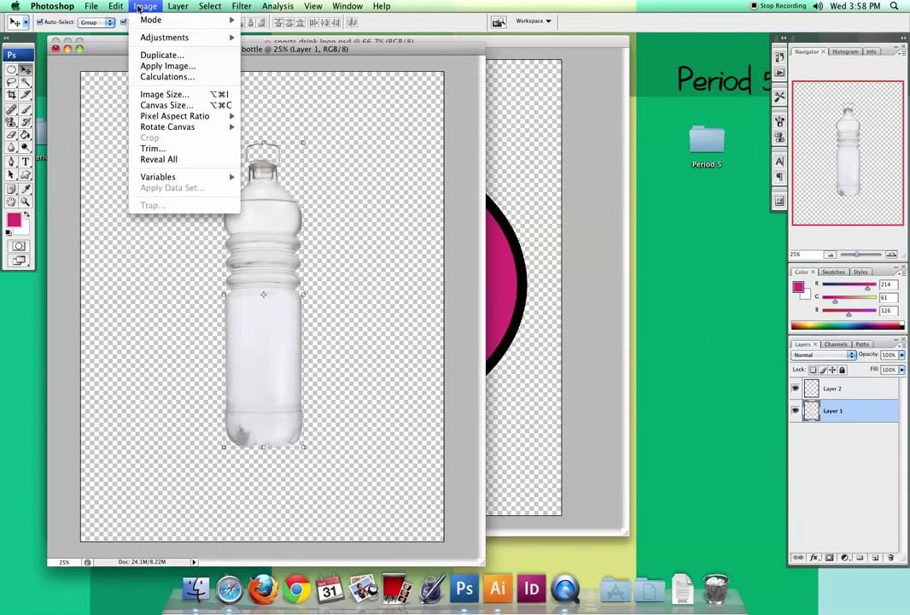
mouse_move(145, 39)
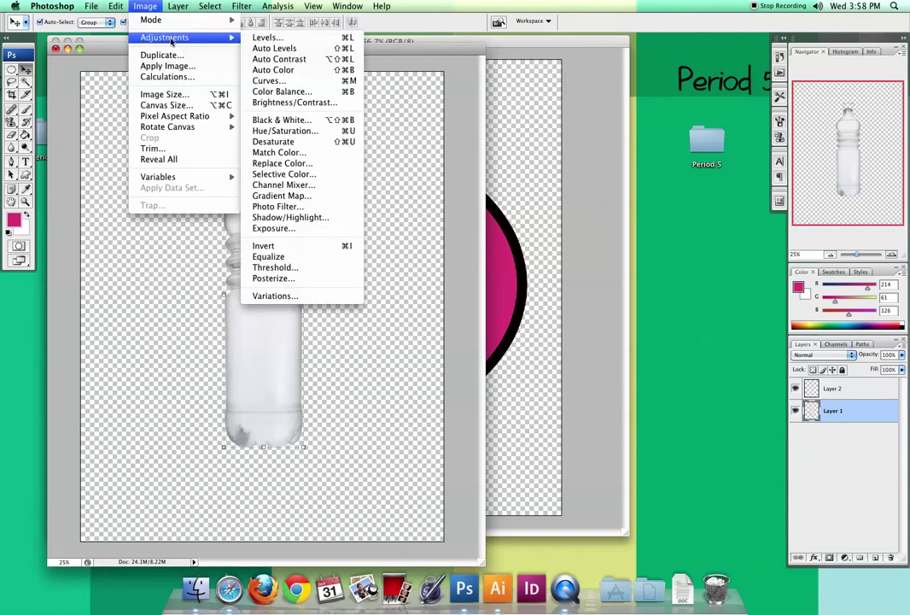
left_click(289, 134)
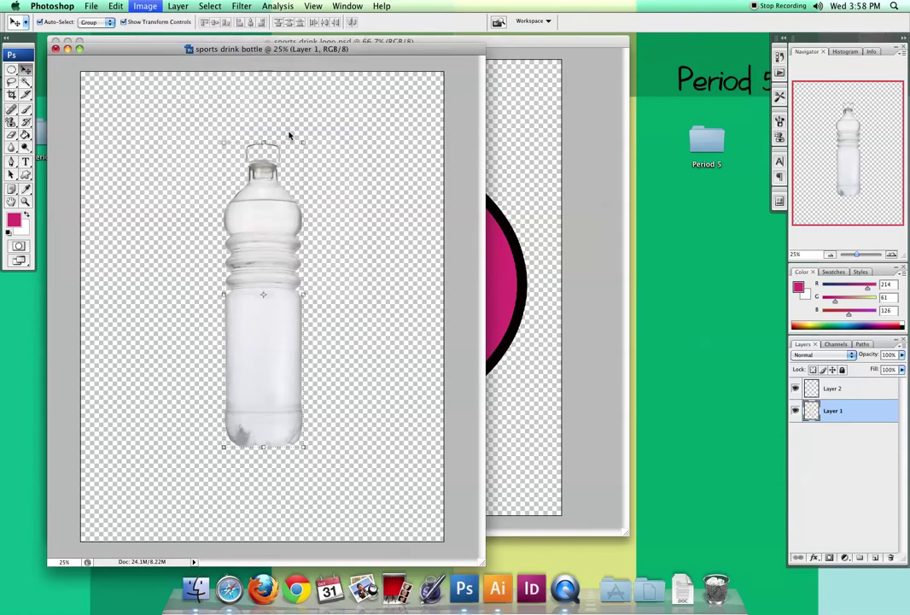
left_click_drag(205, 317, 460, 319)
left_click(548, 436)
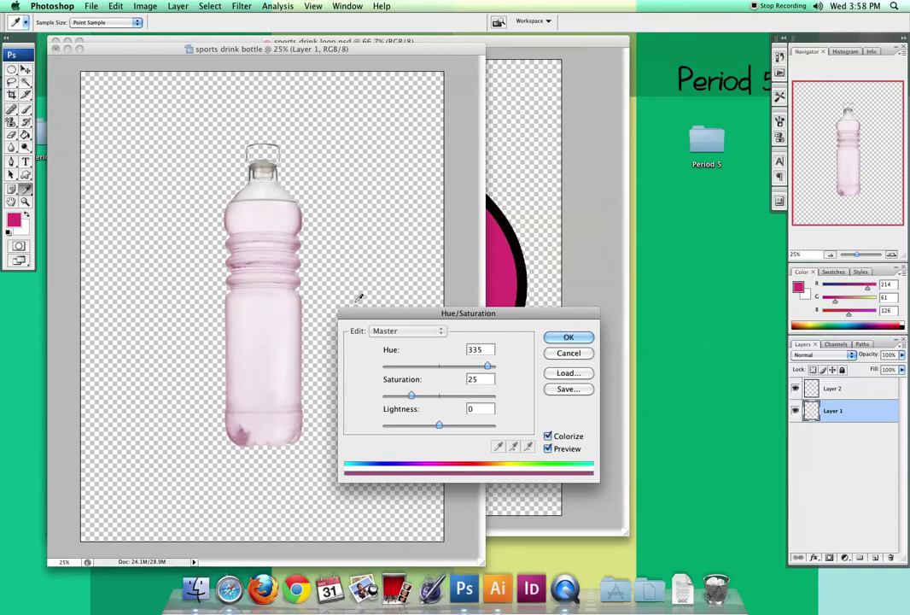
mouse_move(487, 365)
left_mouse_down()
mouse_move(390, 366)
mouse_move(480, 369)
left_mouse_up()
left_click_drag(410, 397, 441, 428)
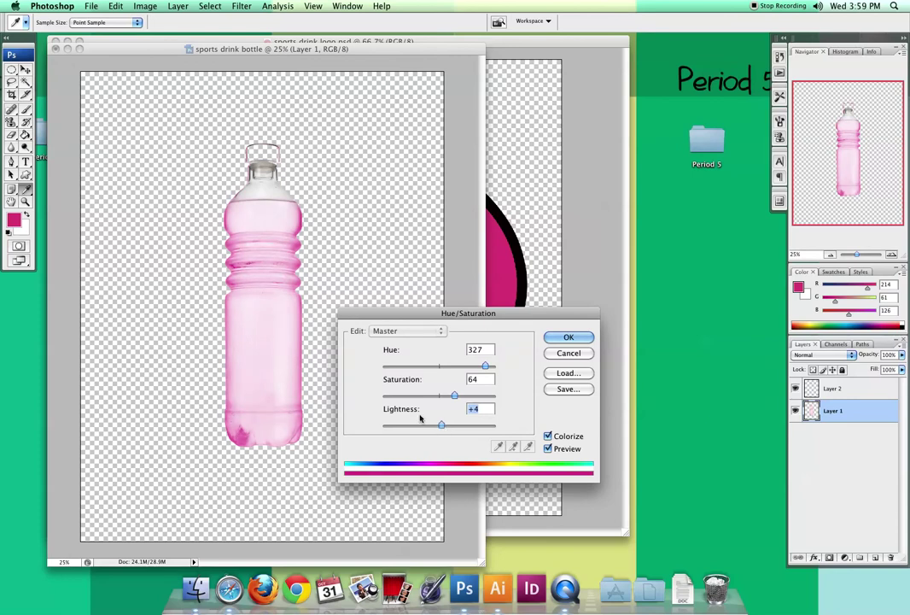
left_click(570, 339)
key("v")
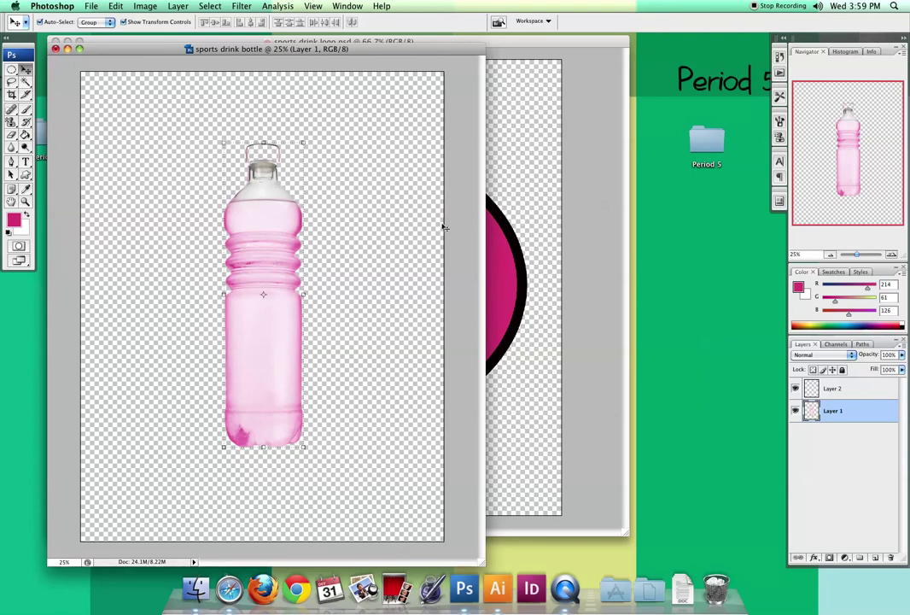
Select all the layers in sports drink logo.psd and copy them together into the bottle document over the bottle's body.
left_click(522, 229)
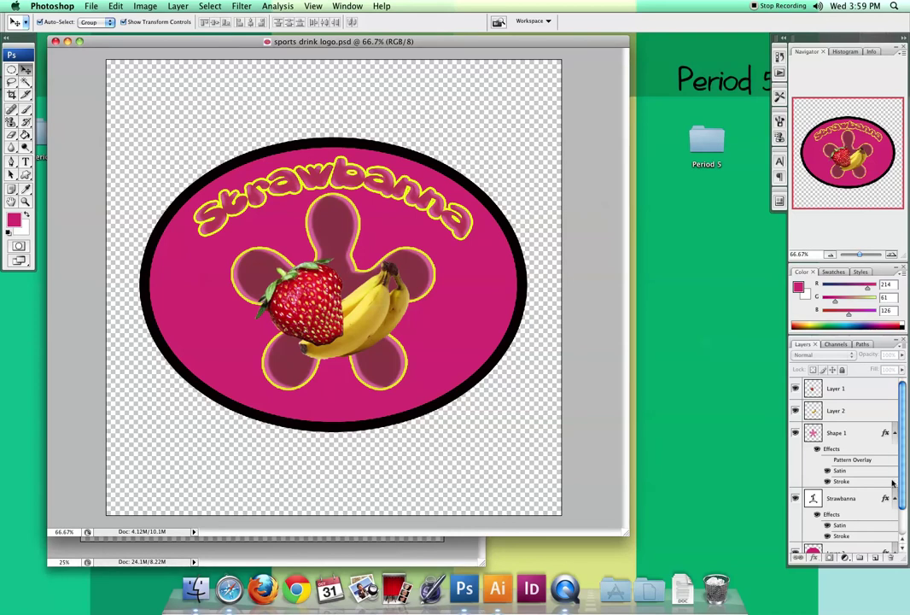
left_click(838, 389)
scroll(841, 391, "down", 3)
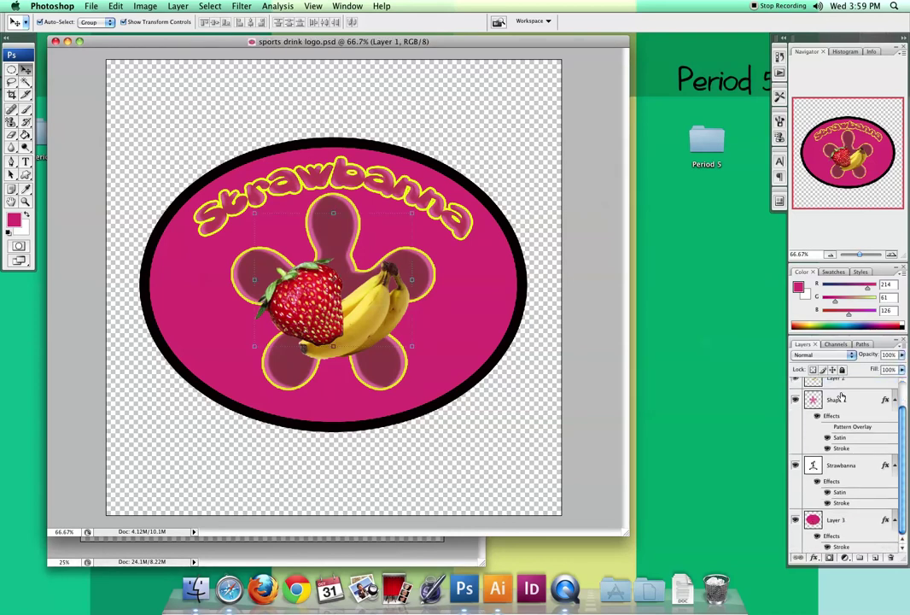
left_click(855, 522, "shift")
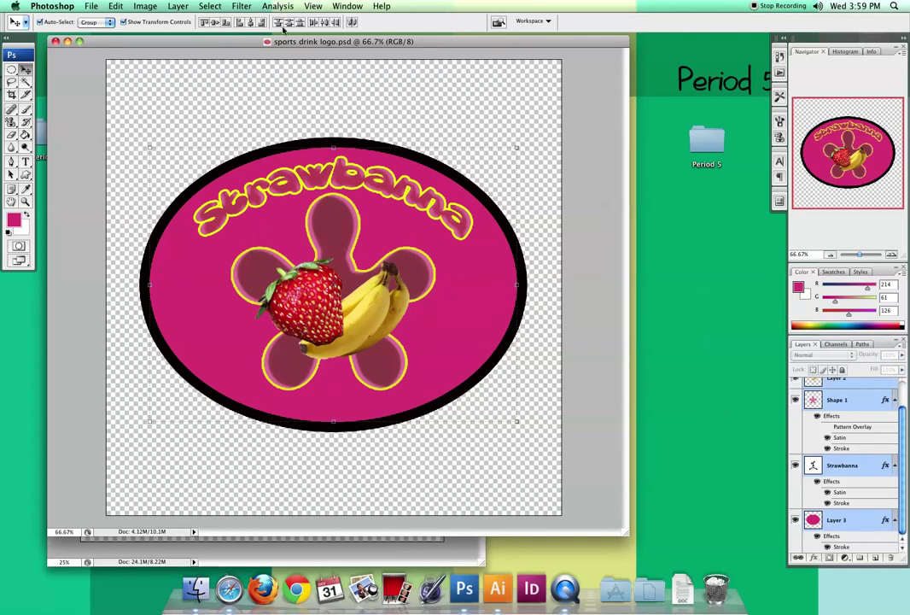
left_click_drag(237, 46, 512, 75)
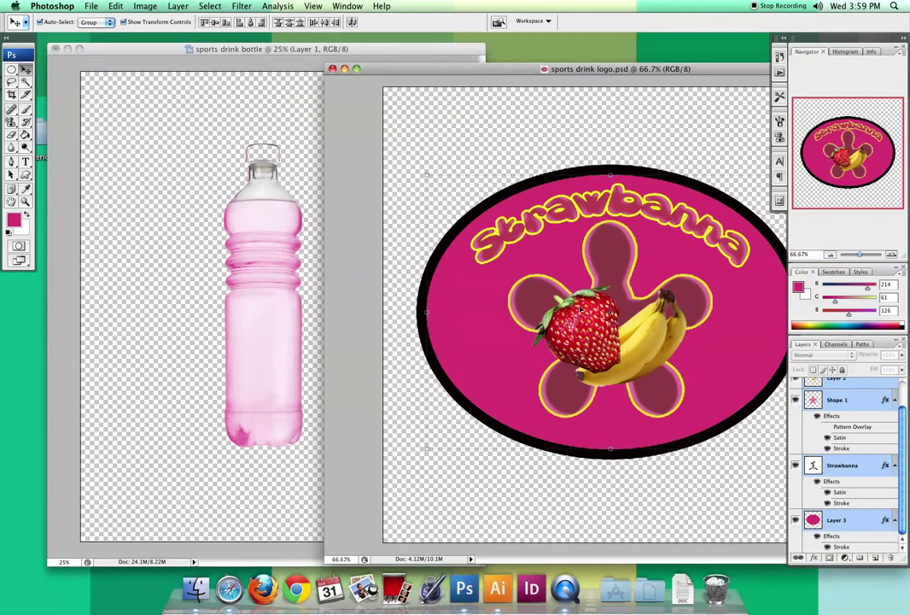
left_click_drag(581, 310, 251, 320)
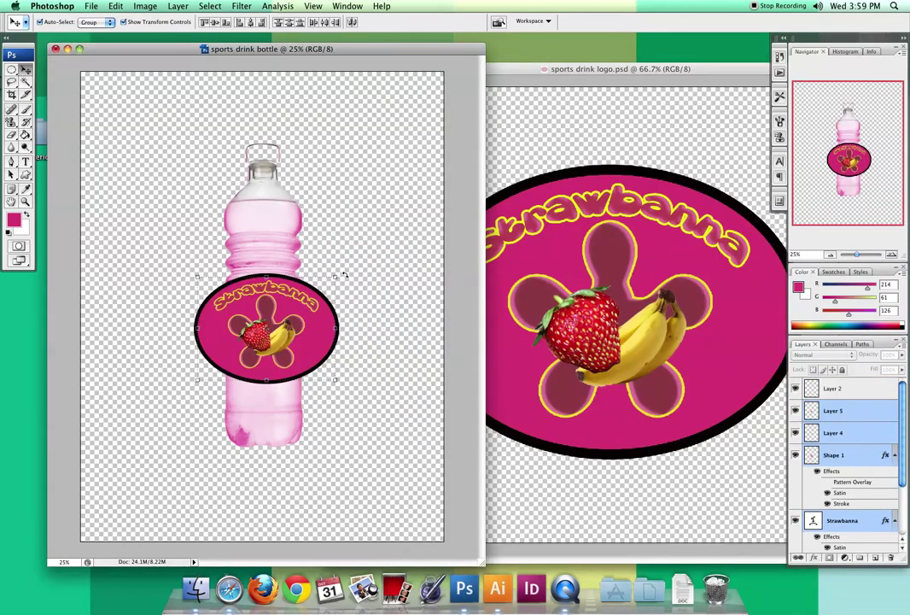
Scale the logo down proportionally until slightly wider than the bottle and centre it on the lower body.
left_click_drag(335, 276, 311, 300)
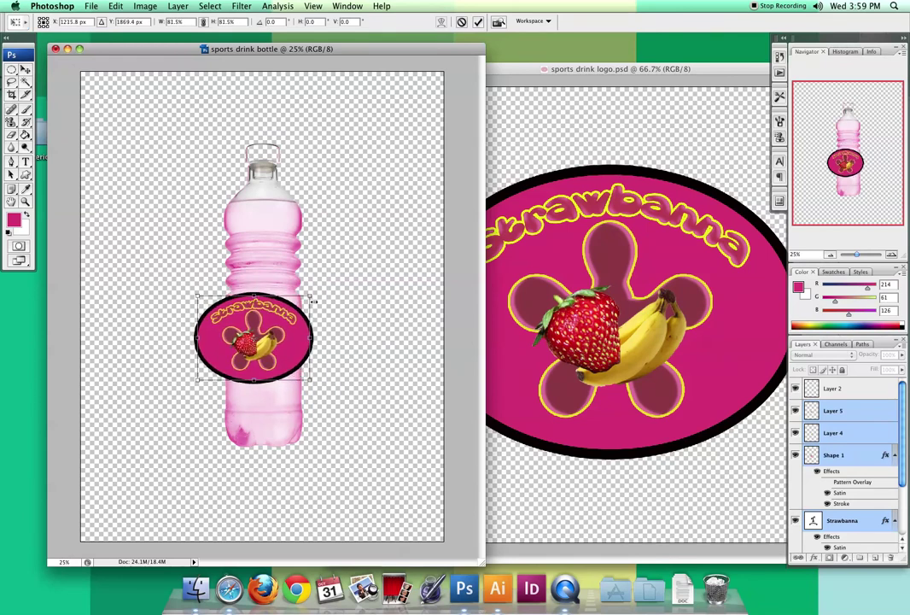
key("Return")
left_click_drag(239, 263, 249, 272)
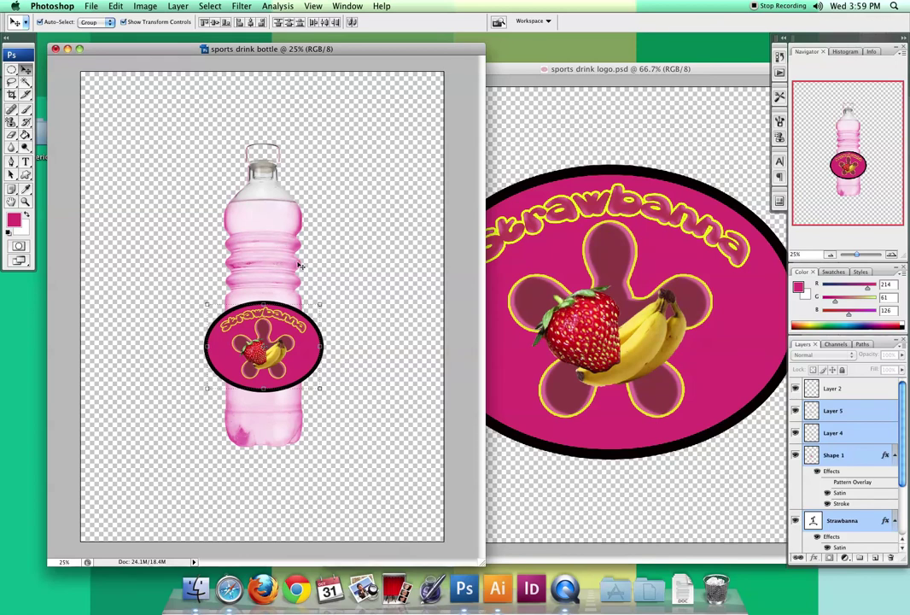
left_click_drag(319, 304, 294, 340)
key("Return")
key("Return")
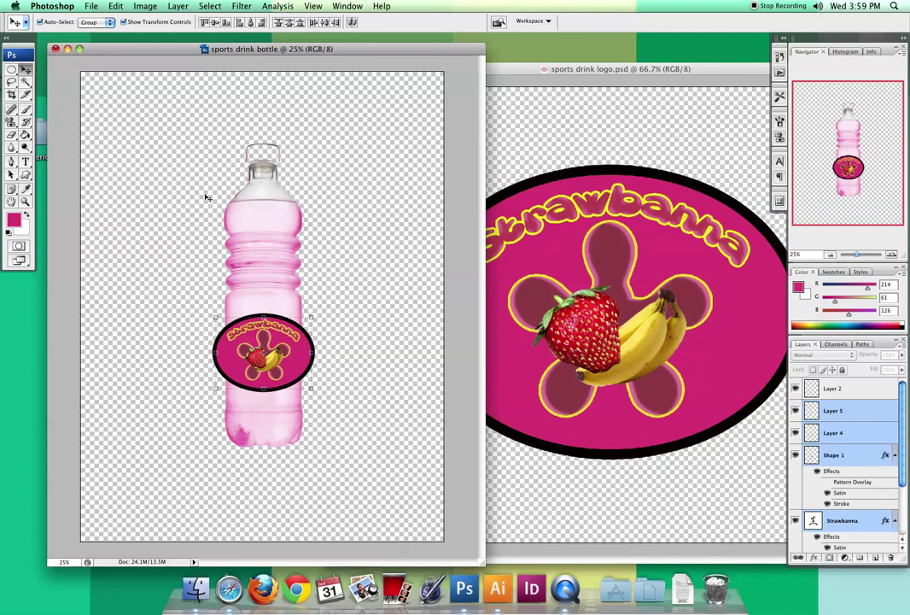
Merge the selected logo layers into one and warp the label's two sides inward to match the bottle's edges.
left_click(176, 7)
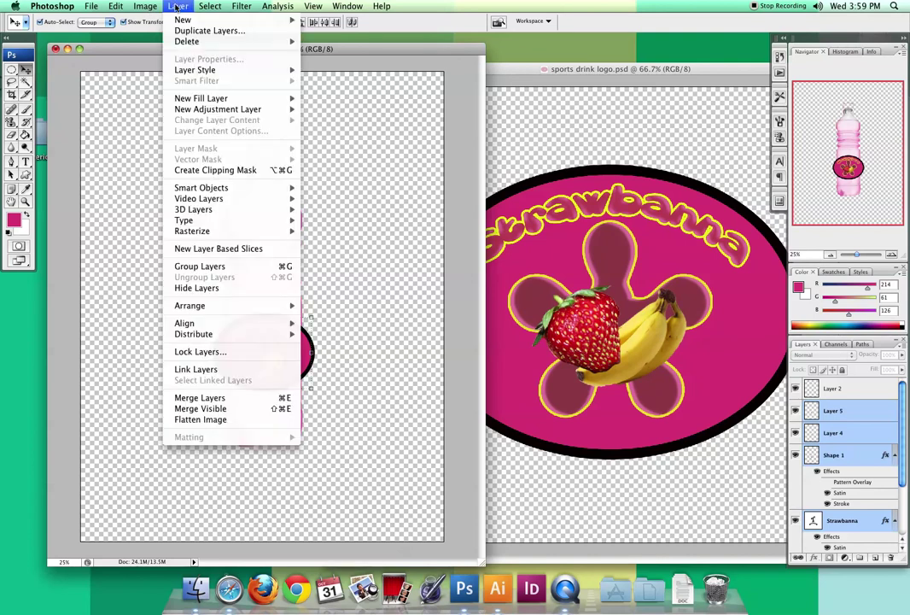
left_click(229, 398)
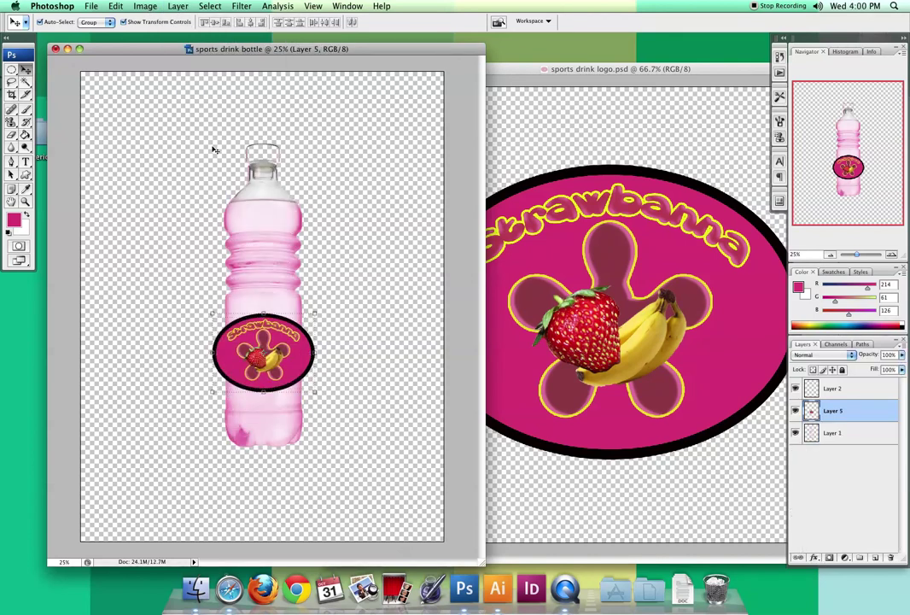
left_click(116, 7)
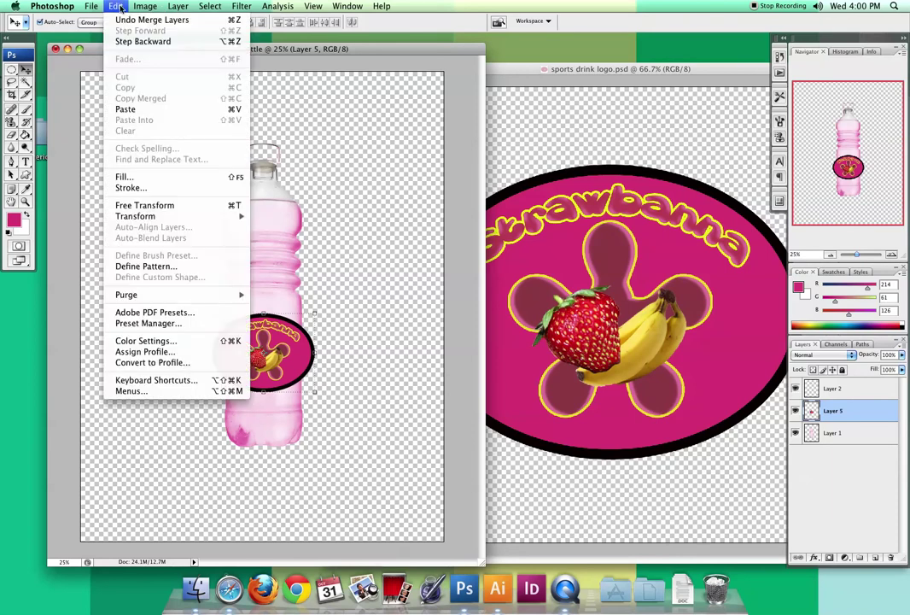
mouse_move(188, 215)
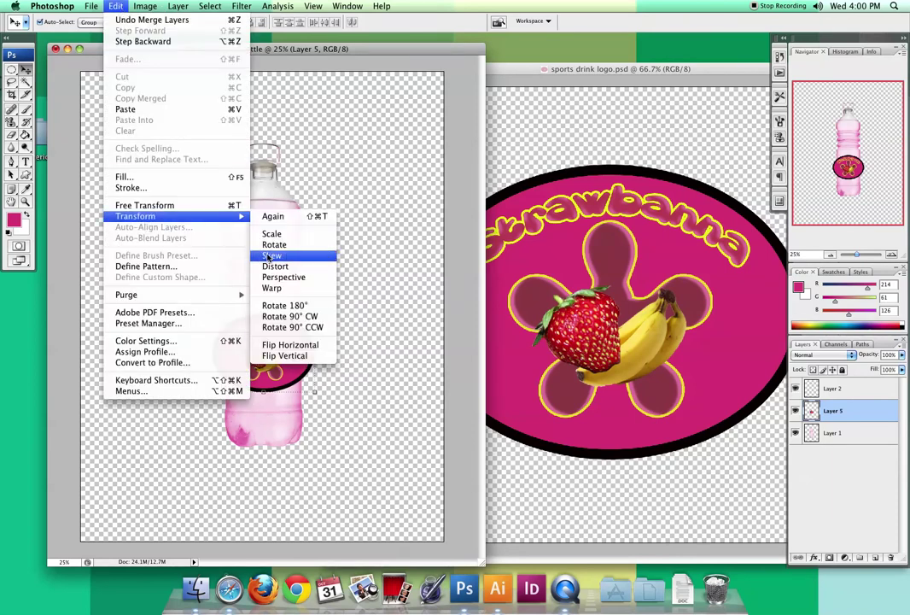
left_click(272, 288)
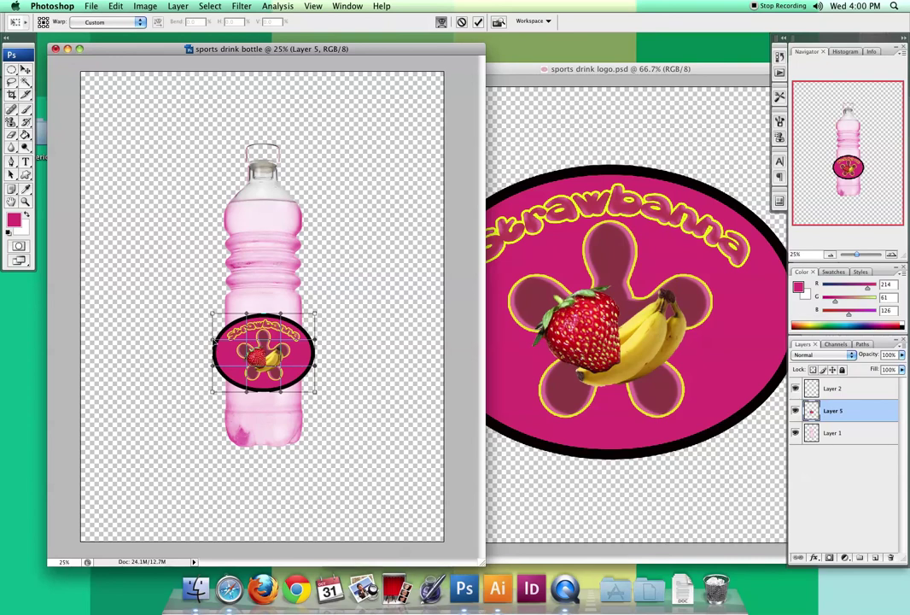
left_click_drag(216, 340, 223, 369)
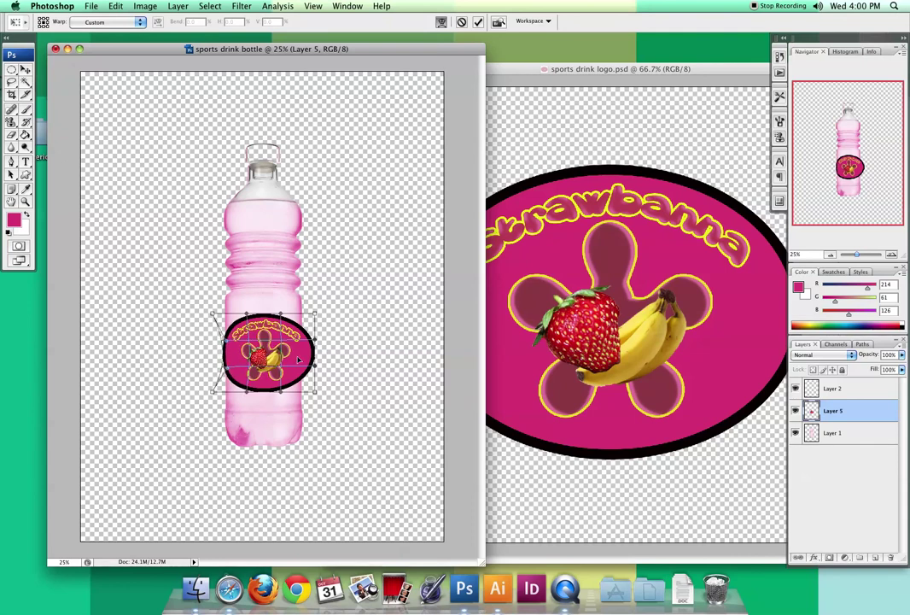
left_click_drag(315, 342, 305, 368)
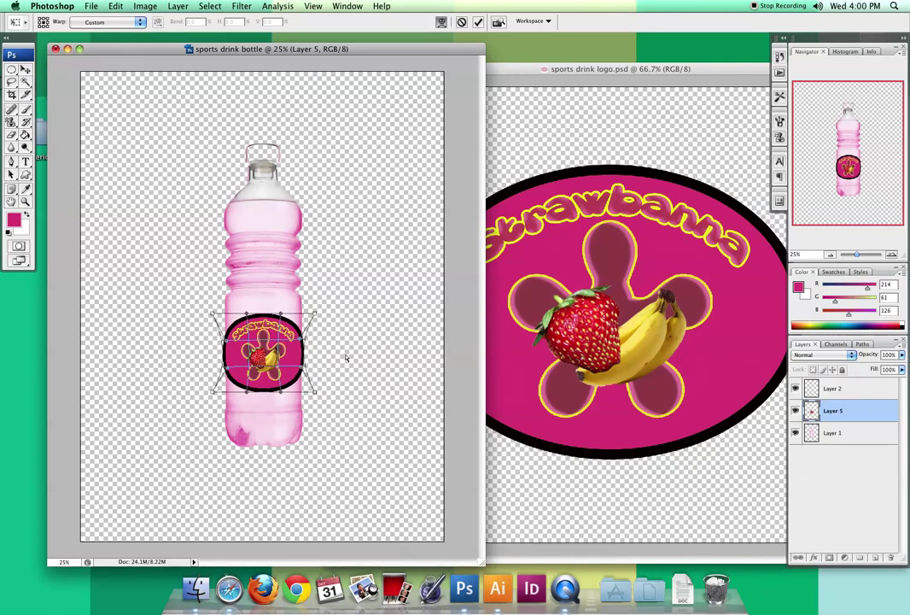
key("Return")
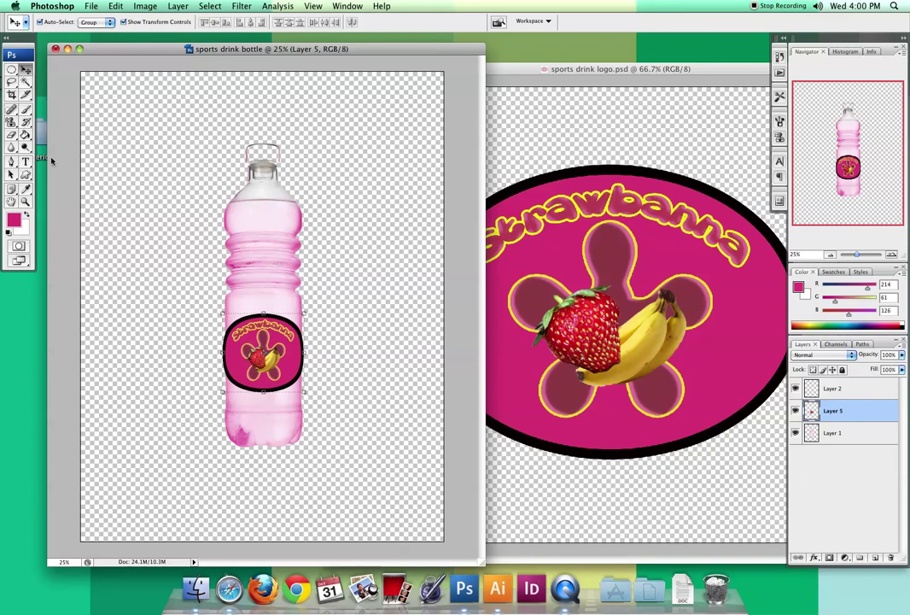
Zoom in on the labelled bottle and move the logo document's window clear of it to view the mockup.
key("z")
left_click_drag(154, 108, 353, 471)
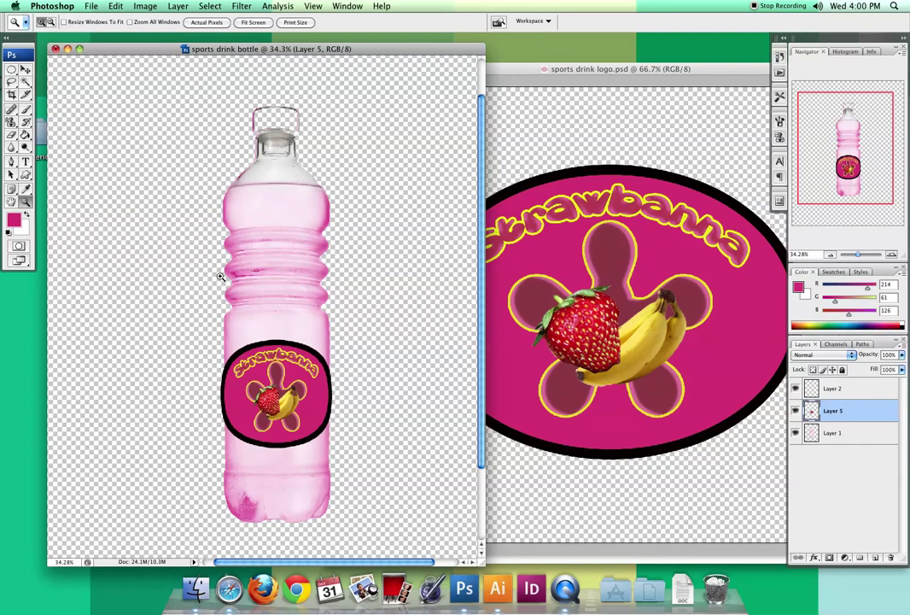
scroll(220, 276, "down", 3)
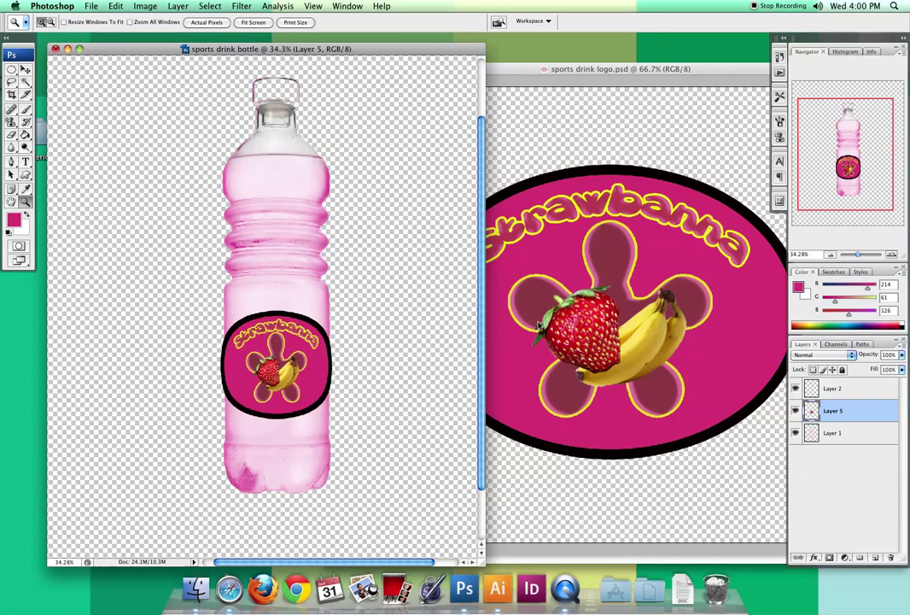
left_click_drag(502, 69, 527, 61)
left_click_drag(464, 64, 485, 54)
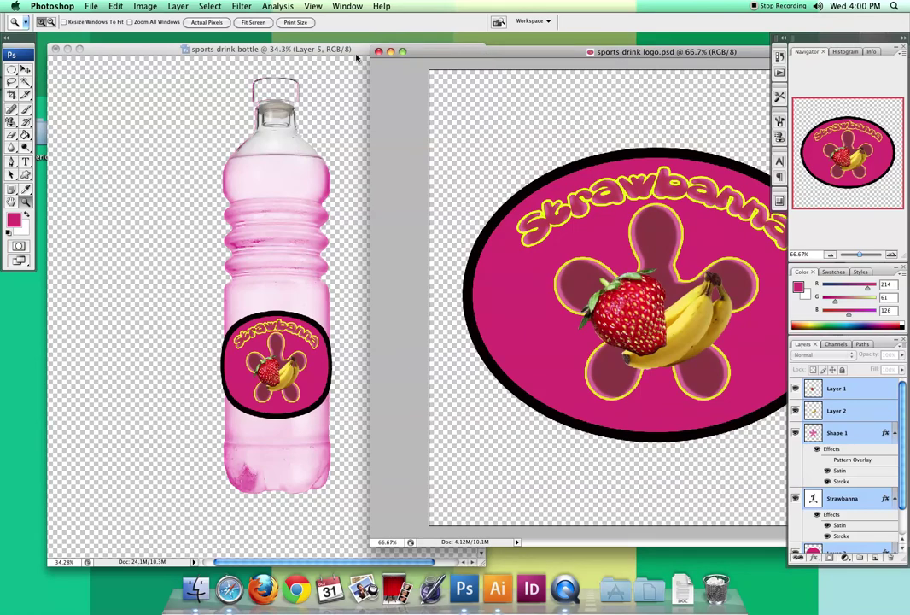